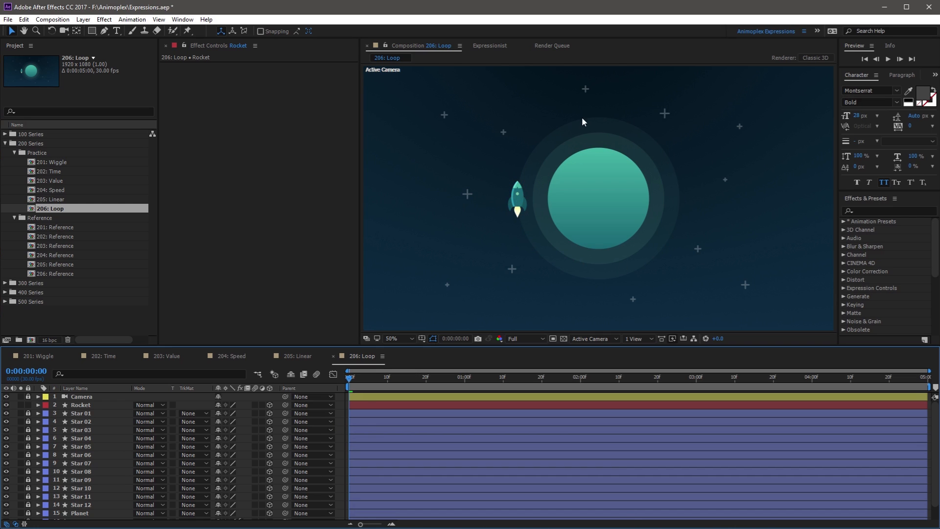
# Step: Reveal the Rocket layer's keyframed properties and add the expression loopOut("cycle") to its Position
pyautogui.press('u')
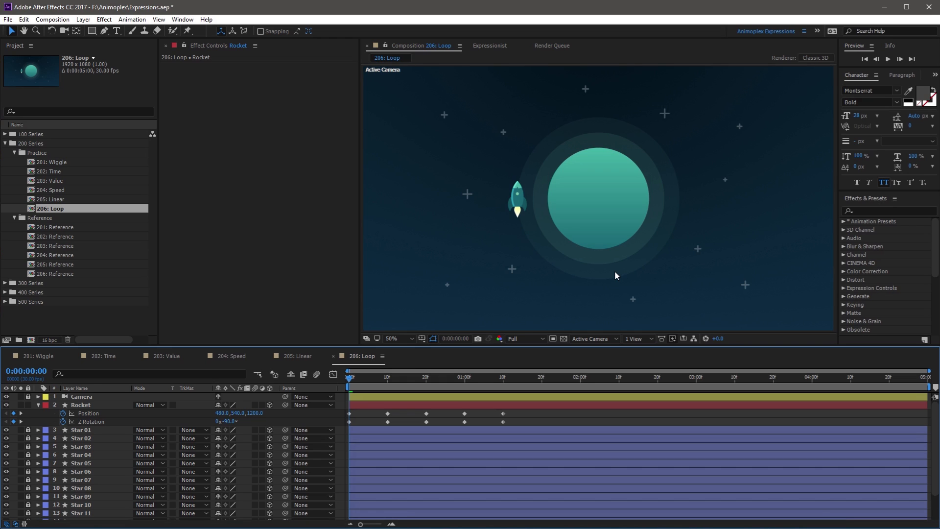
pyautogui.click(87, 413)
pyautogui.keyDown('alt'); pyautogui.click(63, 413); pyautogui.keyUp('alt')
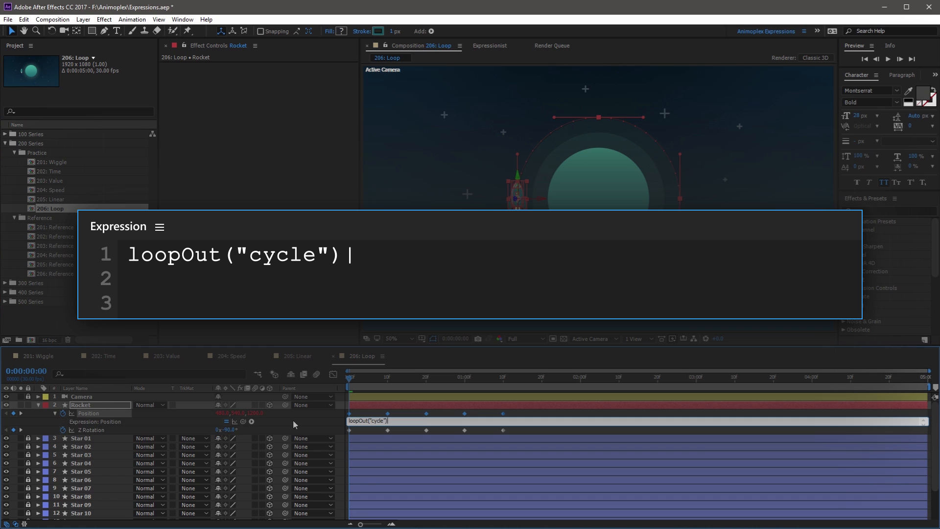
pyautogui.click(331, 418)
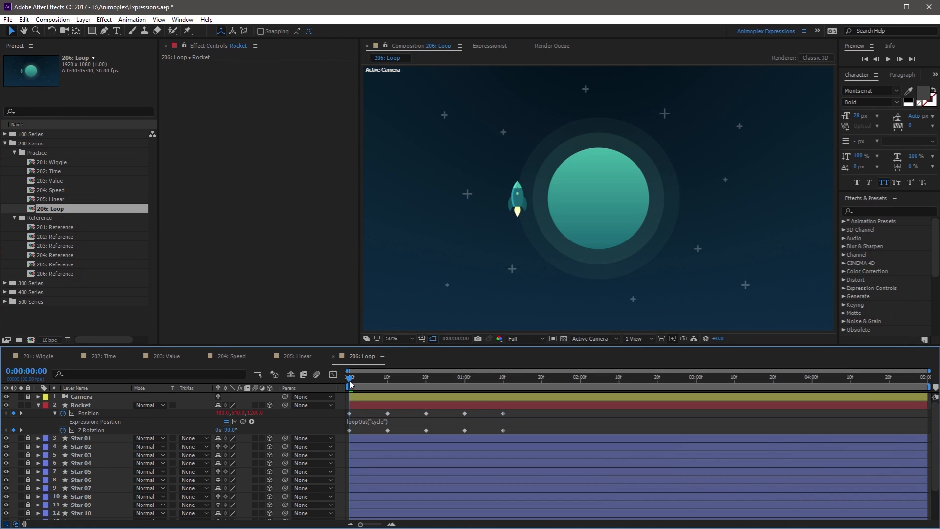
pyautogui.moveTo(349, 381); pyautogui.dragTo(368, 424)
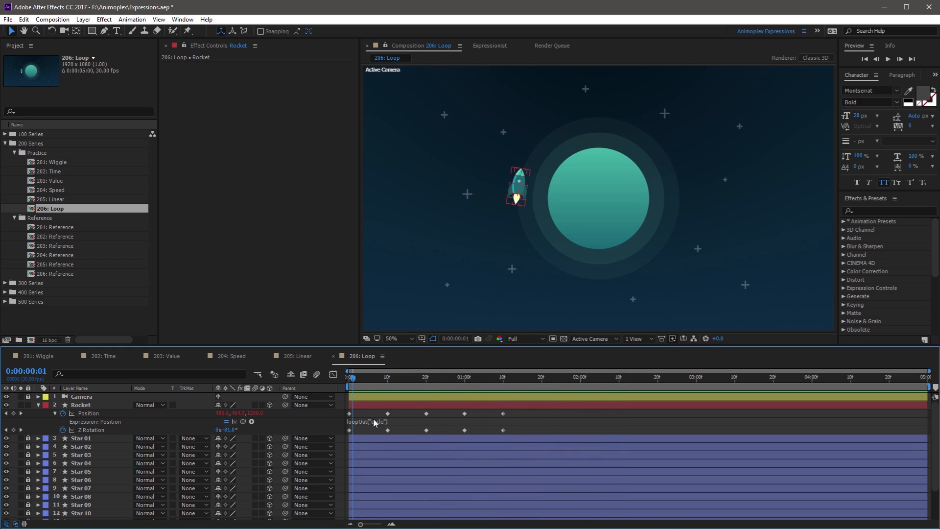
# Step: Copy the loopOut("cycle") expression from the Rocket's Position to its Z Rotation and preview the animation
pyautogui.click(374, 421)
pyautogui.hotkey('ctrl', 'c')
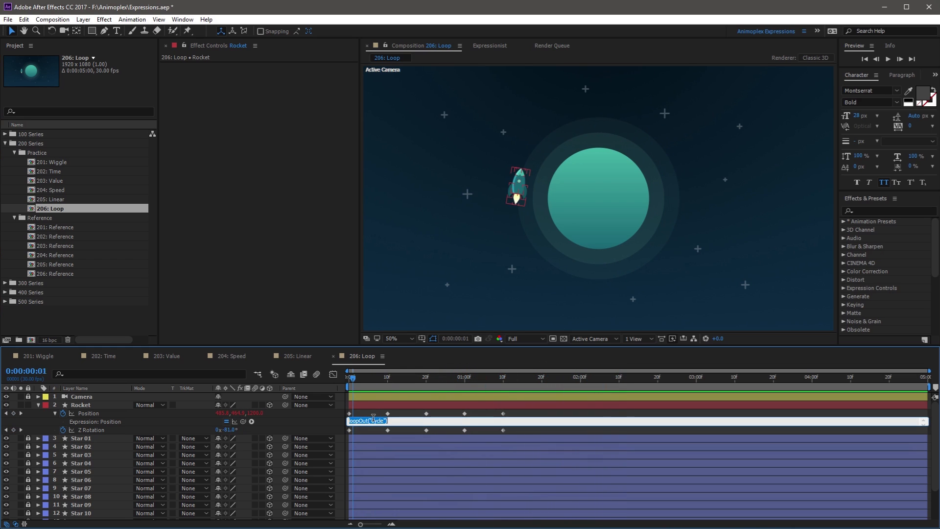
pyautogui.keyDown('alt'); pyautogui.click(61, 430); pyautogui.keyUp('alt')
pyautogui.hotkey('ctrl', 'v')
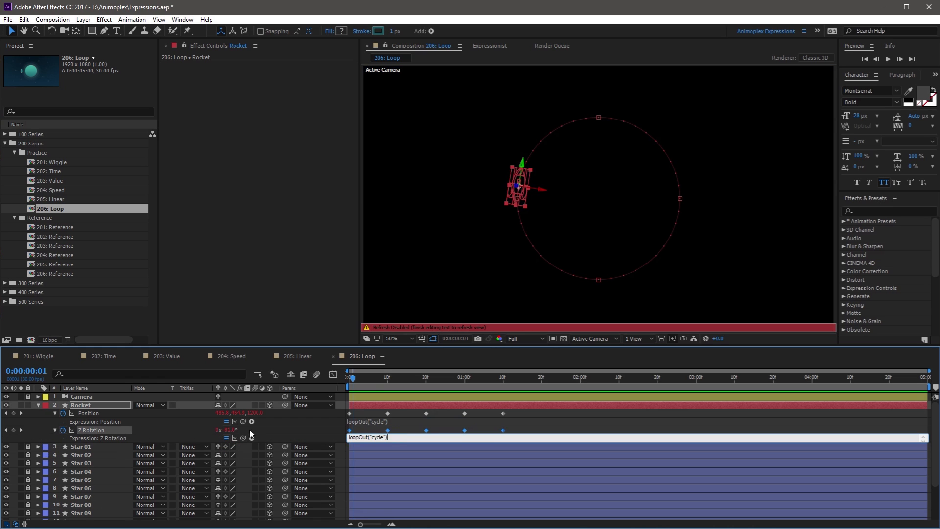
pyautogui.click(301, 429)
pyautogui.press('space')
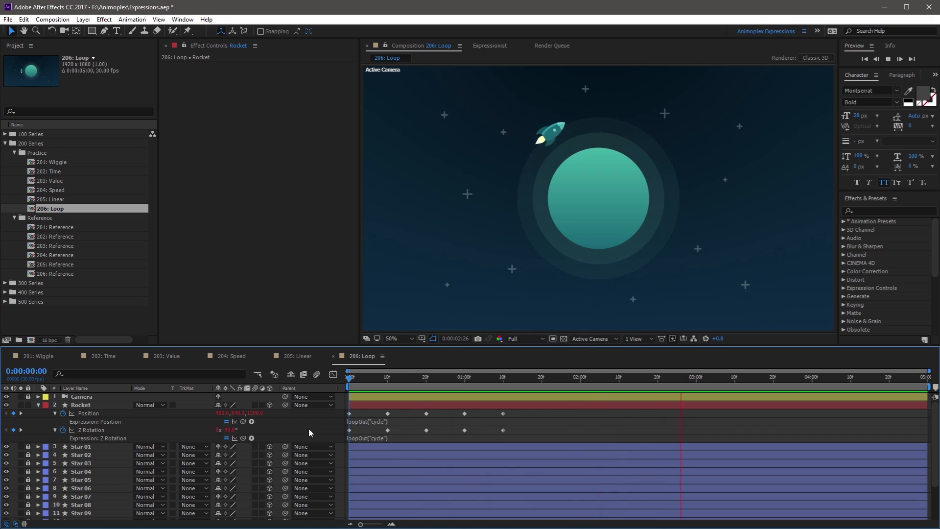
pyautogui.press('space')
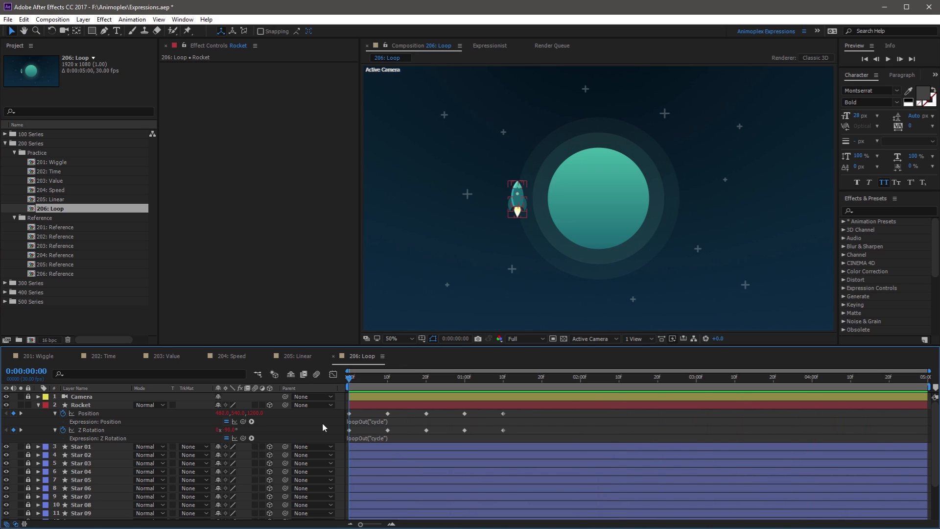
# Step: Change the Rocket's Position and Z Rotation expressions to loopOut("cycle", 2) and preview the loop
pyautogui.click(391, 420)
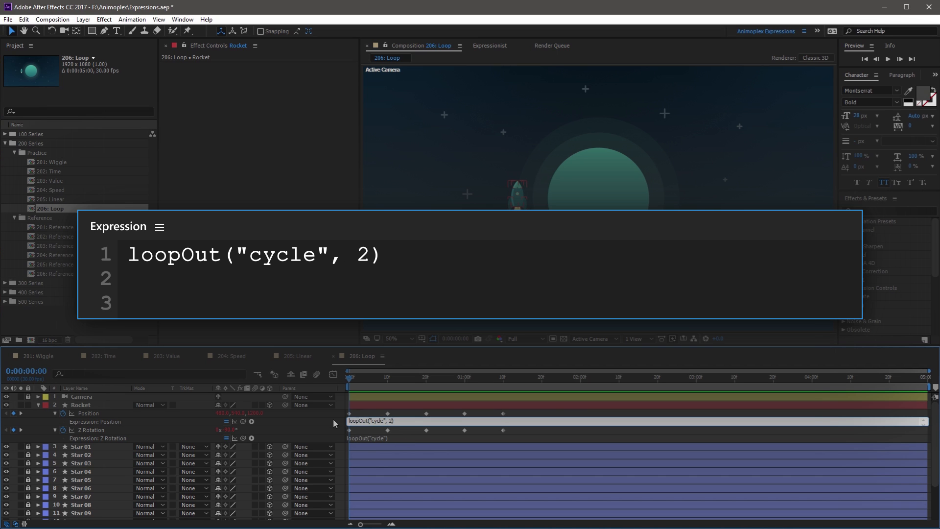
pyautogui.click(378, 437)
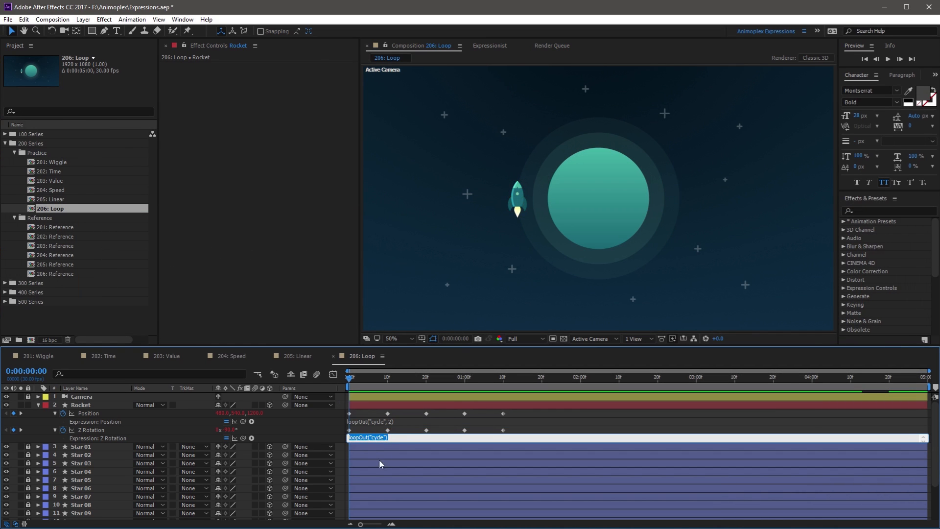
pyautogui.click(324, 421)
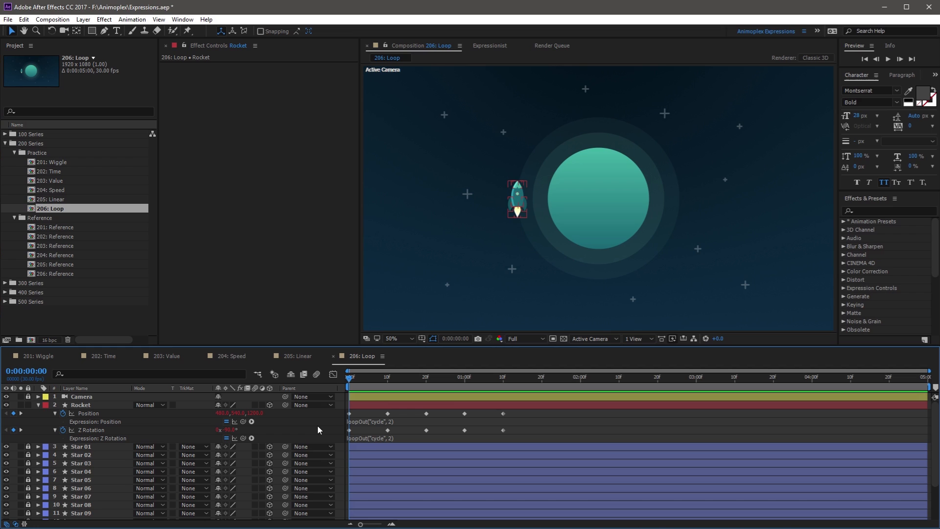
pyautogui.press('space')
# Step: Change the Rocket's Position and Z Rotation expressions to loopOut("pingpong") and preview the loop
pyautogui.click(368, 420)
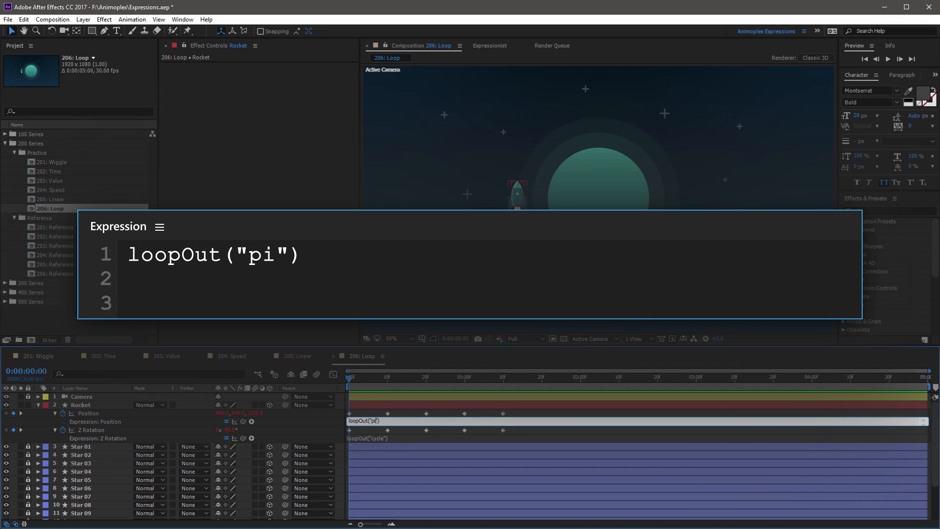
pyautogui.moveTo(405, 420); pyautogui.dragTo(325, 427)
pyautogui.hotkey('ctrl', 'c')
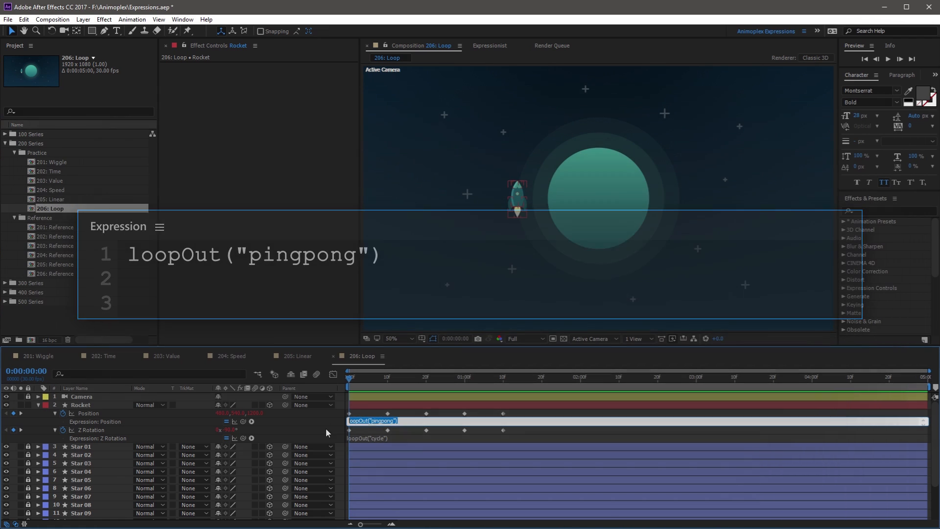
pyautogui.click(380, 437)
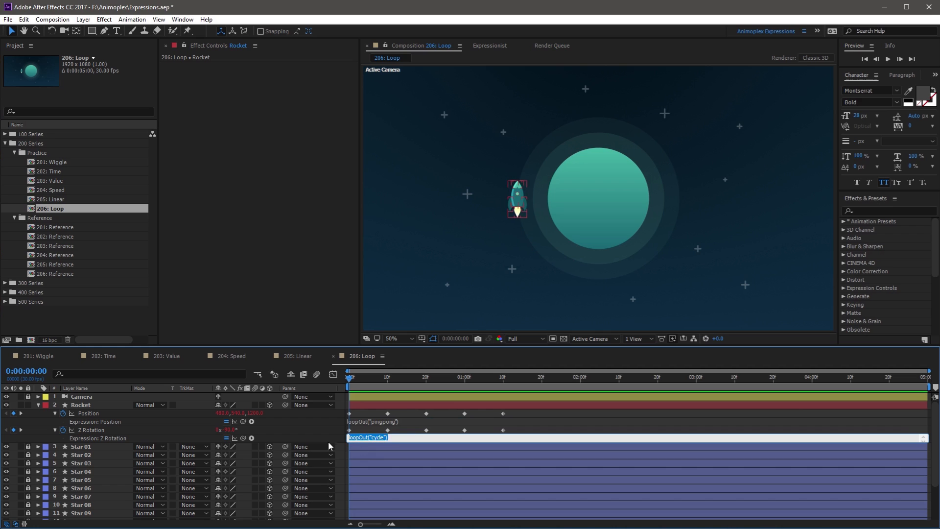
pyautogui.hotkey('ctrl', 'v')
pyautogui.click(315, 432)
pyautogui.press('space')
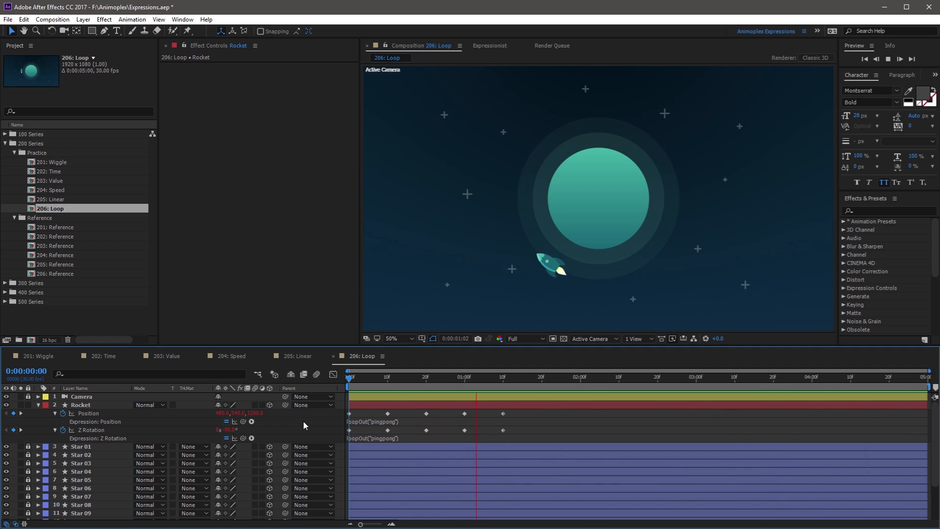
# Step: Change the Rocket's Position and Z Rotation expressions to loopOut("pingpong", 2) and preview from the first frame
pyautogui.click(397, 421)
pyautogui.click(396, 420)
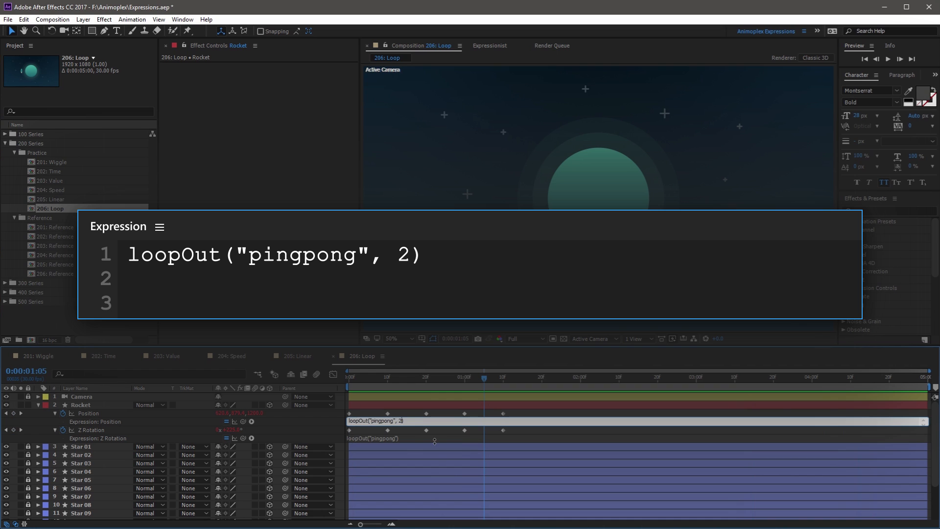
pyautogui.click(336, 420)
pyautogui.click(360, 422)
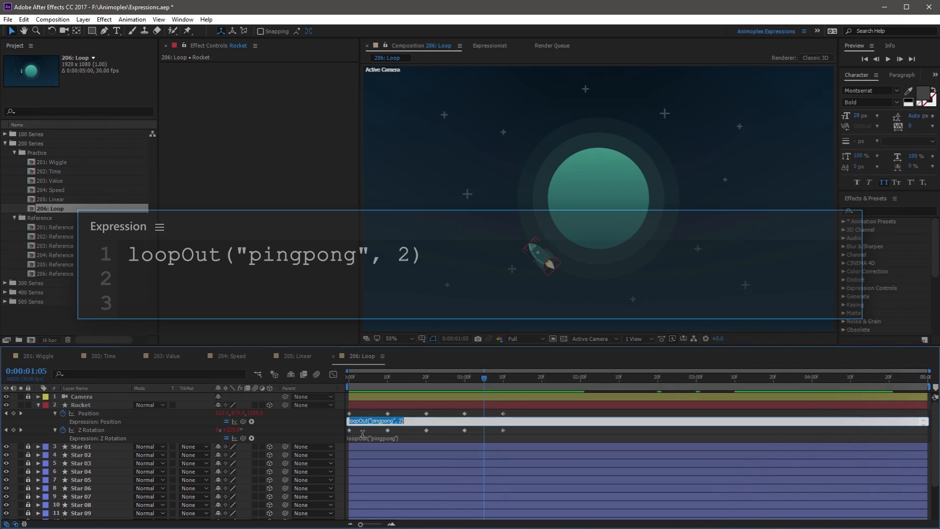
pyautogui.hotkey('ctrl', 'c')
pyautogui.click(362, 438)
pyautogui.hotkey('ctrl', 'v')
pyautogui.click(306, 427)
pyautogui.press('Home')
pyautogui.press('space')
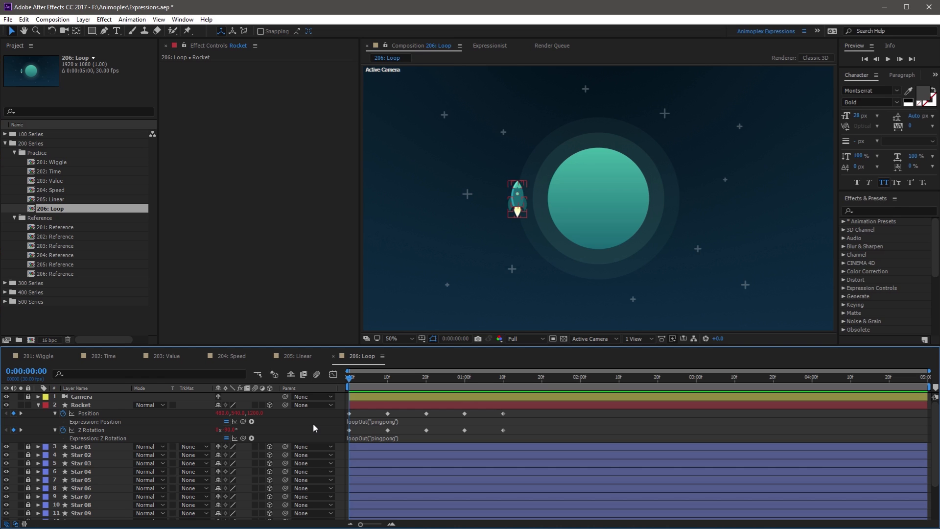
# Step: Change the Rocket's Position and Z Rotation expressions to loopOut("offset") and preview the loop
pyautogui.click(372, 421)
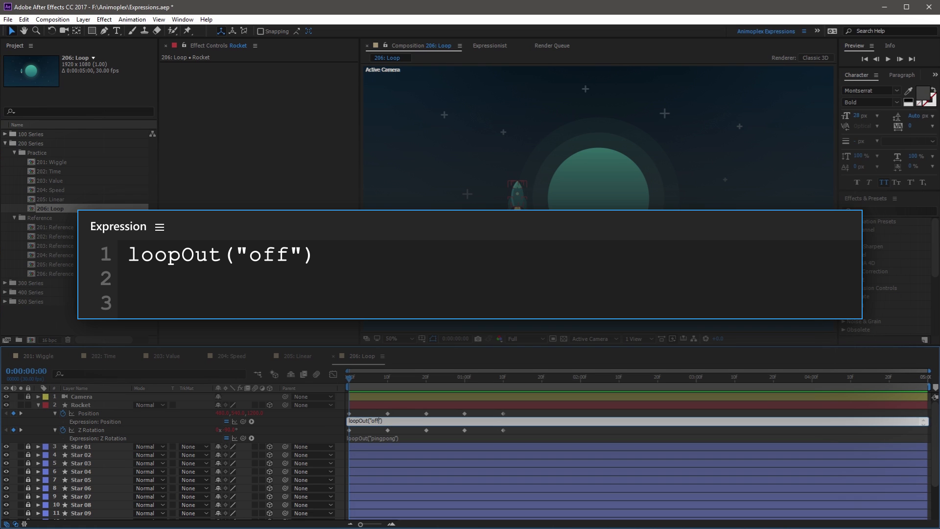
pyautogui.hotkey('ctrl', 'a')
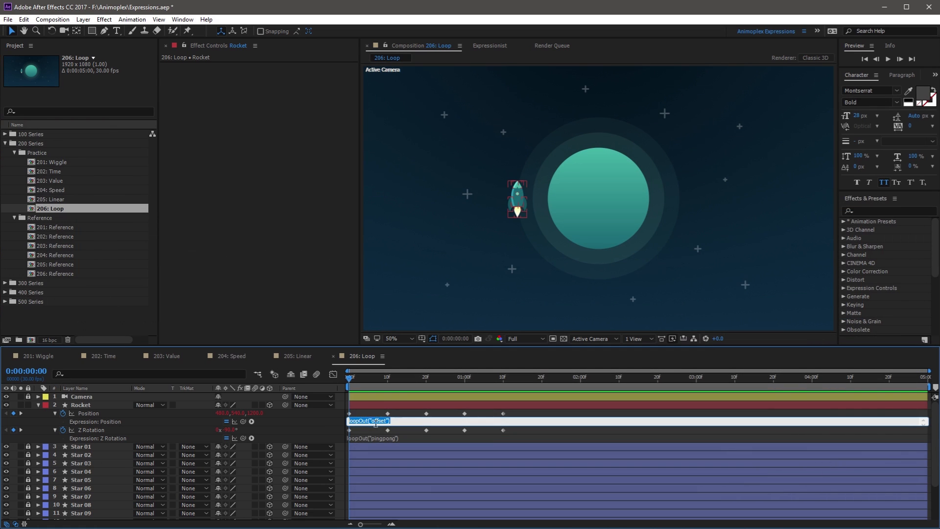
pyautogui.click(381, 438)
pyautogui.hotkey('ctrl', 'a')
pyautogui.hotkey('ctrl', 'v')
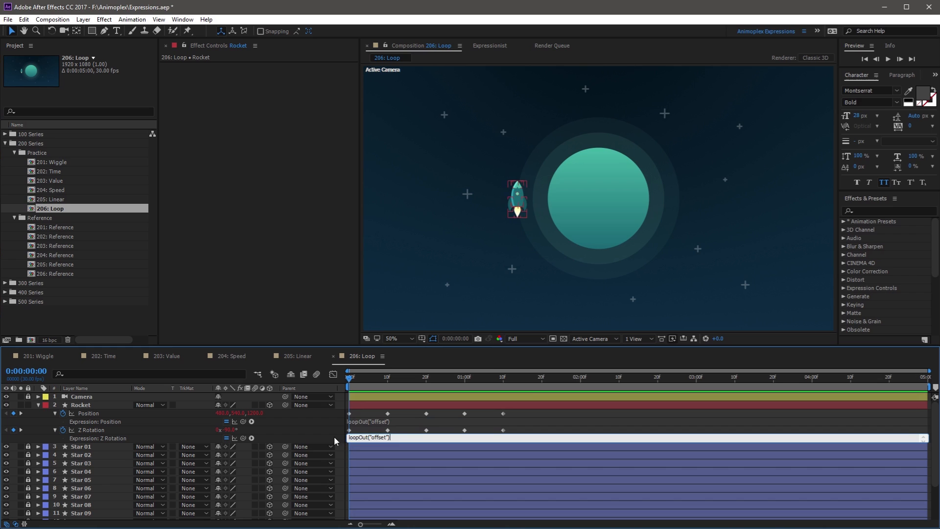
pyautogui.click(325, 427)
pyautogui.press('space')
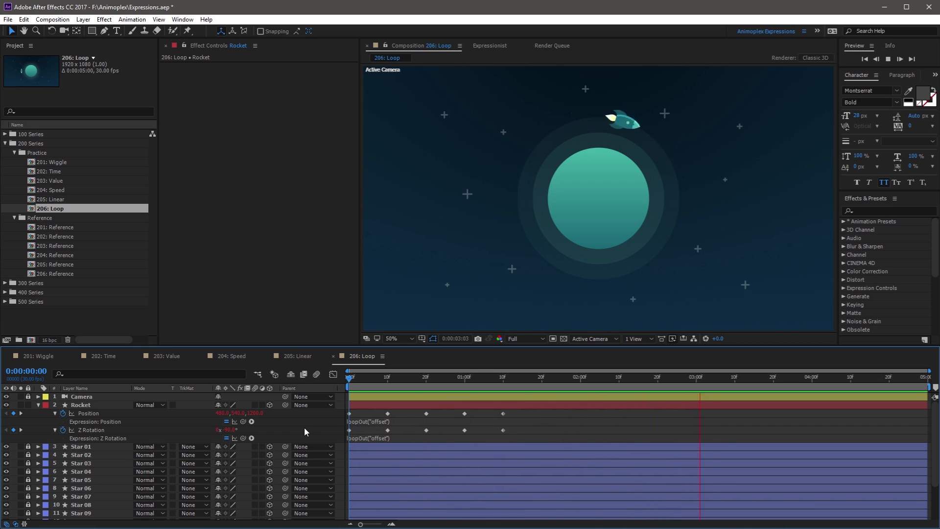
pyautogui.press('space')
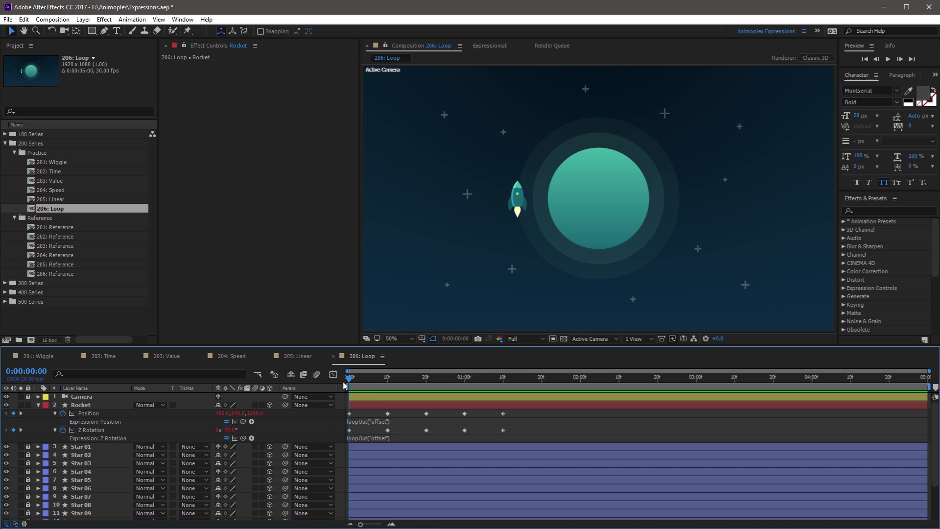
# Step: Set the X value of the Rocket's last Position keyframe at 0:00:01:10 to 360 and preview the offset loop
pyautogui.moveTo(349, 381); pyautogui.dragTo(499, 416)
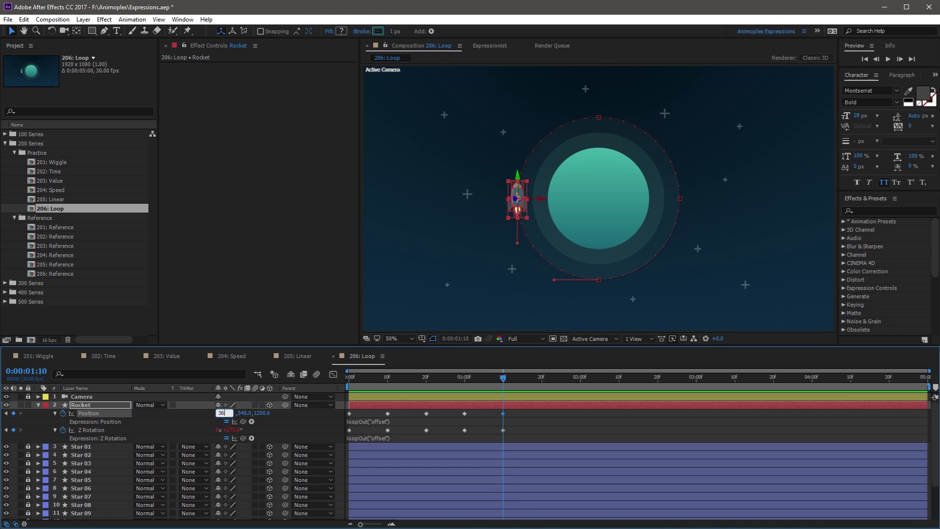
pyautogui.click(323, 413)
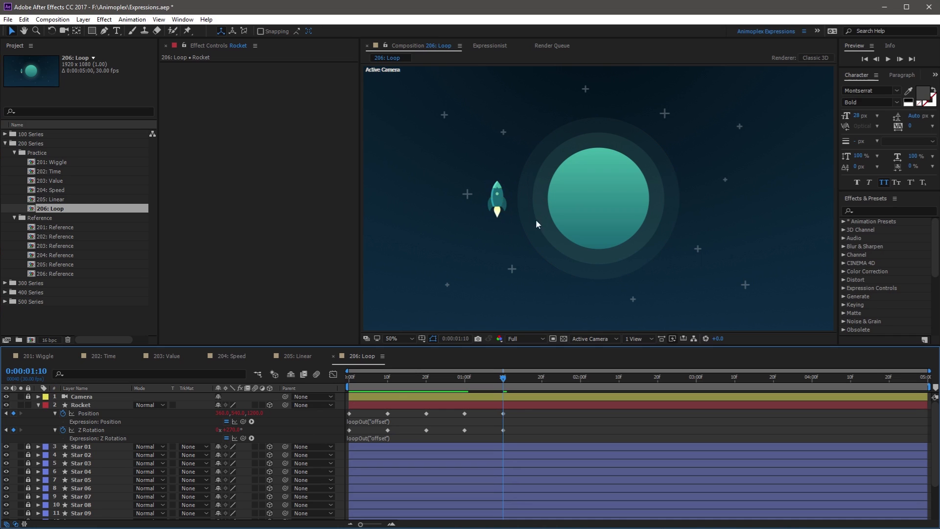
pyautogui.click(490, 206)
pyautogui.press('space')
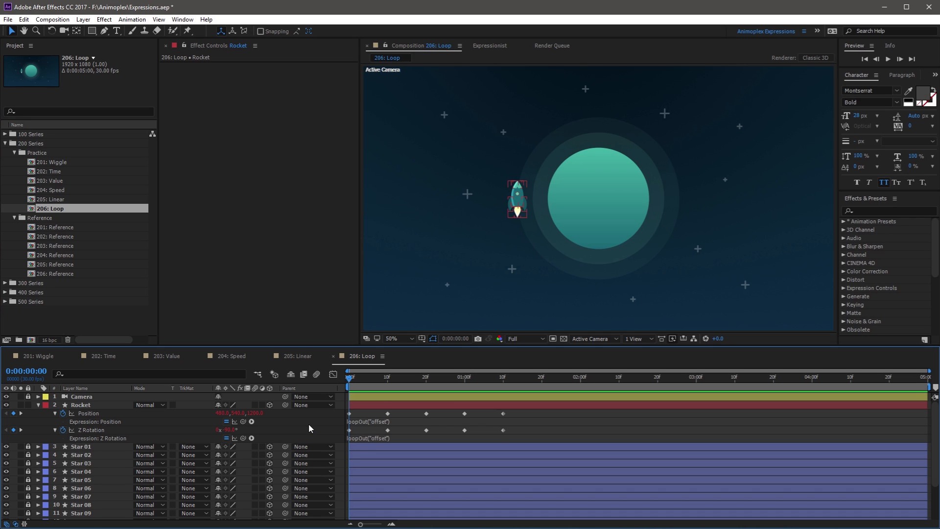
# Step: Change the Rocket's Position and Z Rotation expressions to loopOut("continue")
pyautogui.click(372, 420)
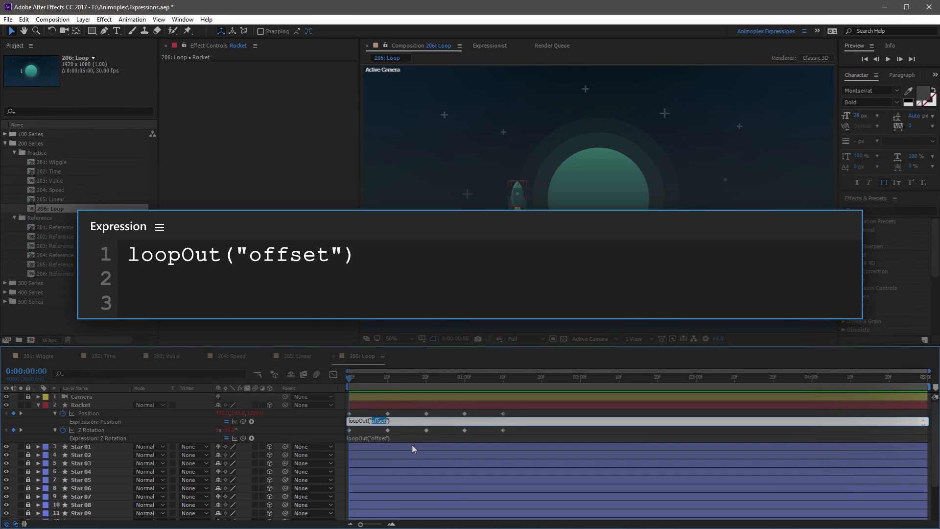
pyautogui.write('continu')
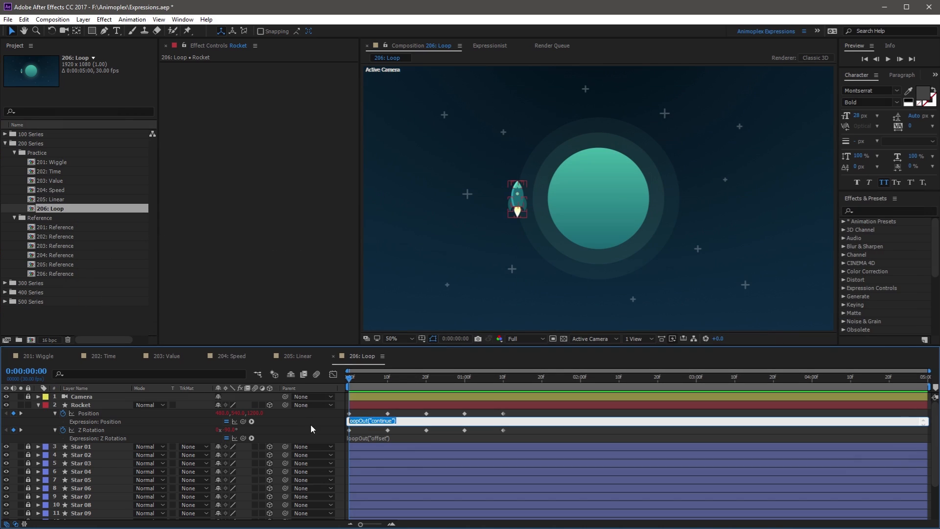
pyautogui.click(386, 437)
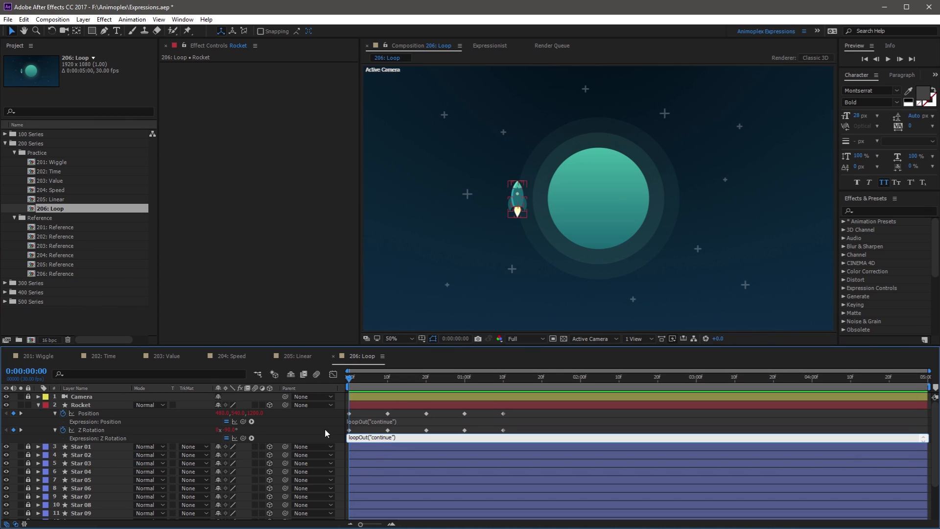
pyautogui.click(324, 428)
# Step: Delete the Rocket's Position and Z Rotation keyframes after frame 10 and return to the start of the composition
pyautogui.moveTo(352, 381); pyautogui.dragTo(388, 378)
pyautogui.moveTo(515, 415); pyautogui.dragTo(419, 441)
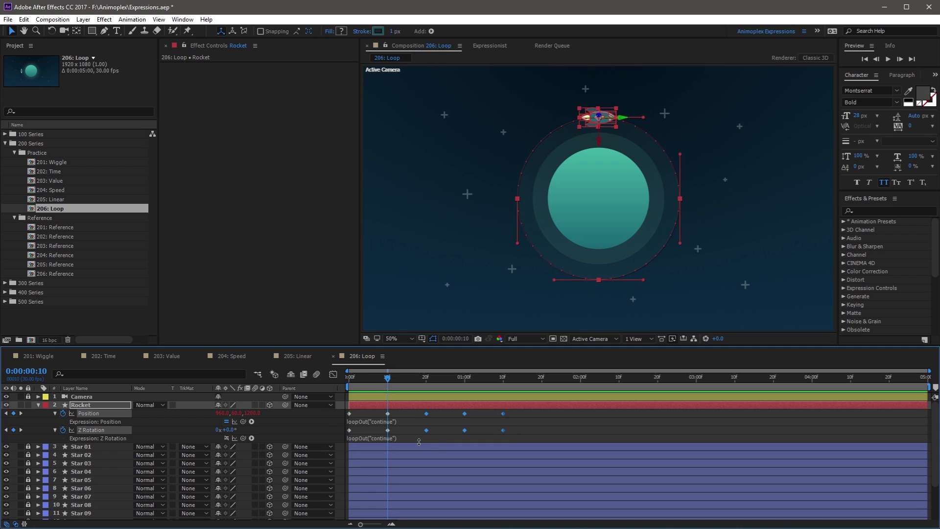
pyautogui.press('Delete')
pyautogui.press('Home')
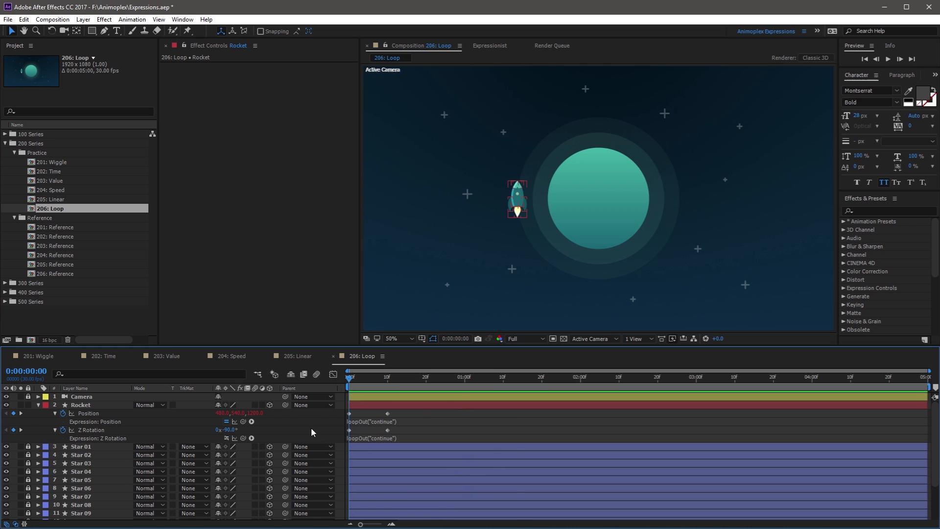
# Step: Shorten the work area to about the first second and preview the Rocket's continue loop
pyautogui.press('space')
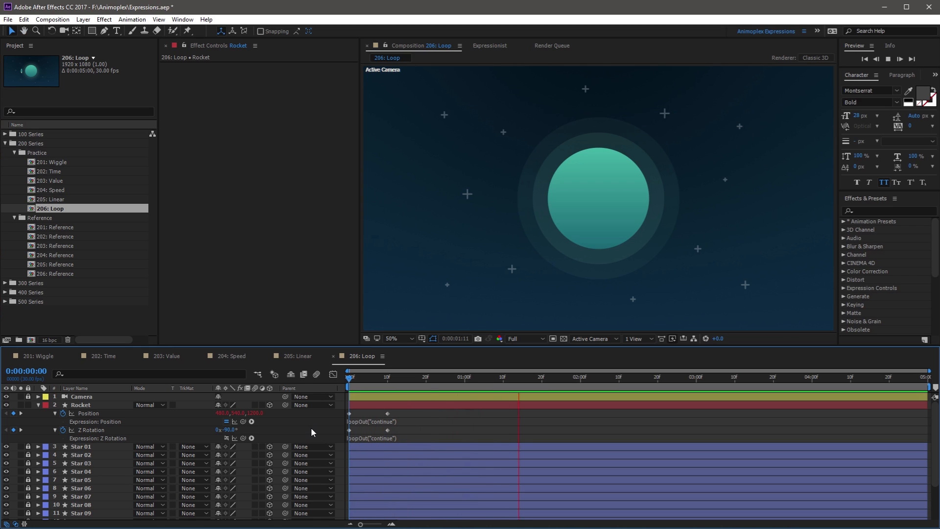
pyautogui.click(377, 375)
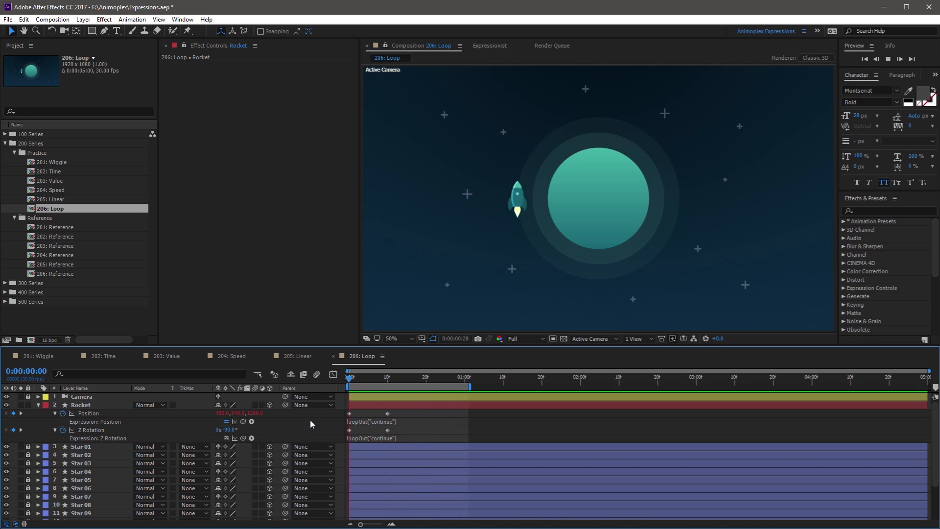
pyautogui.press('space')
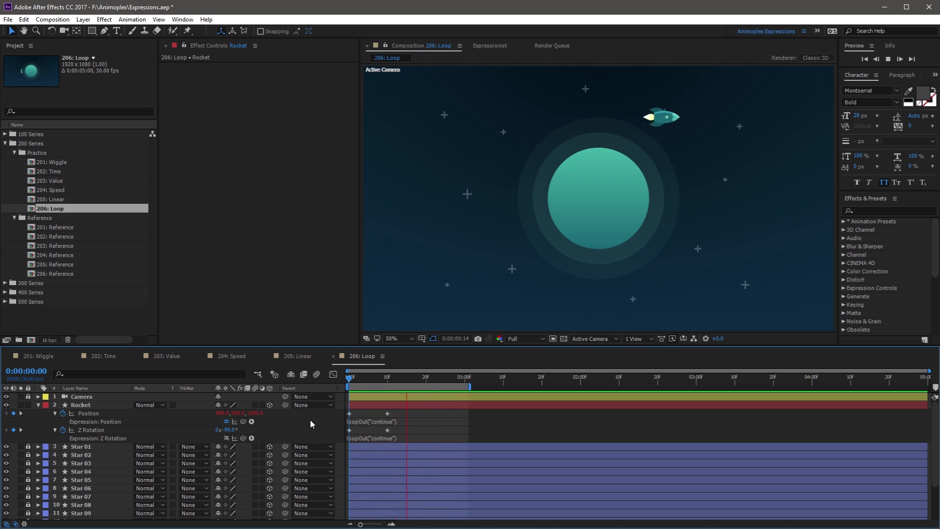